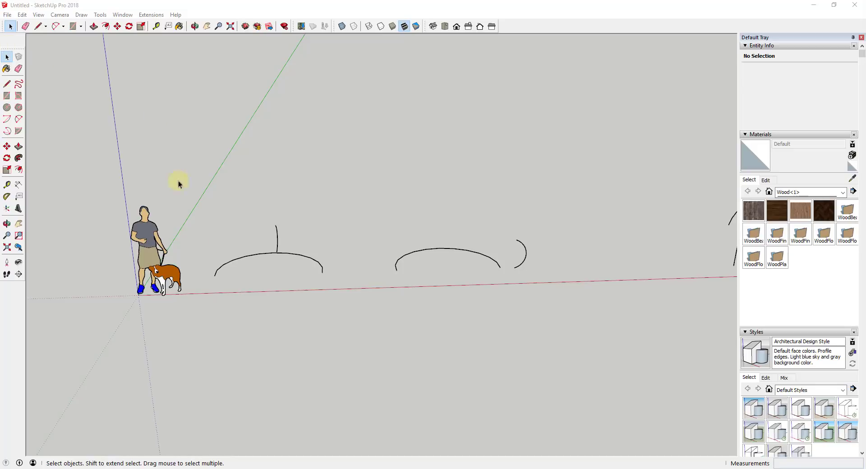
Step: Select the left arc and its vertical profile and run the fourth Extrusion Tools command
key("o")
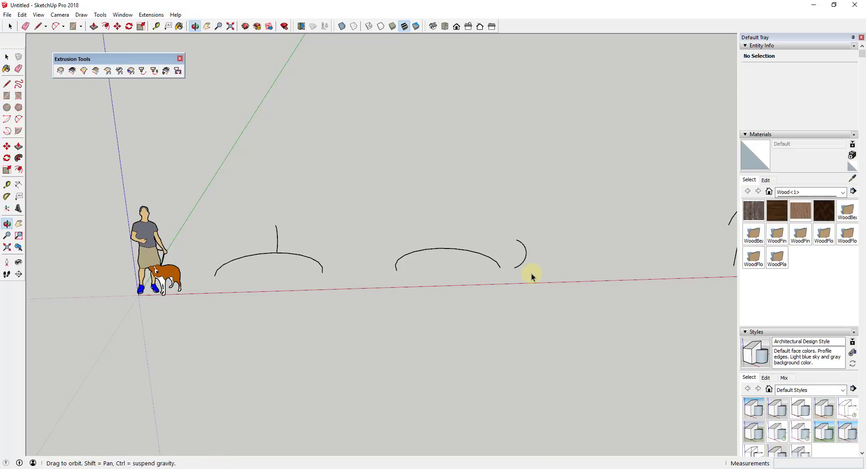
left_click_drag(532, 277, 522, 269)
key("space")
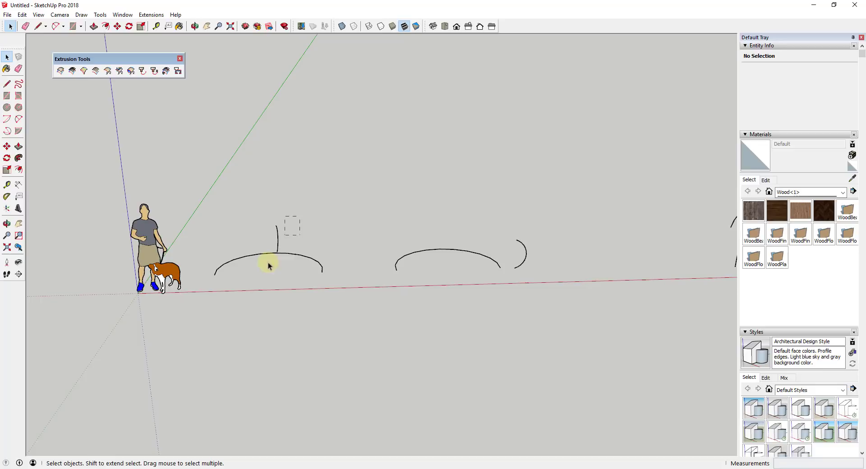
left_click(268, 266)
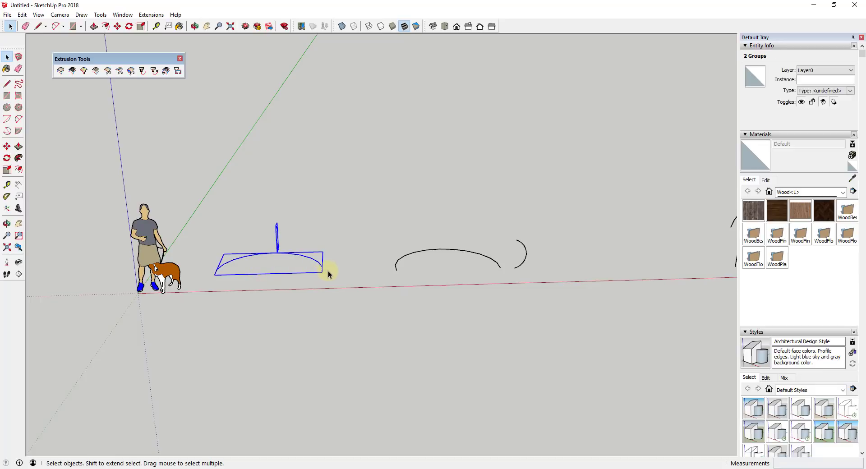
middle_click_drag(232, 253, 334, 229)
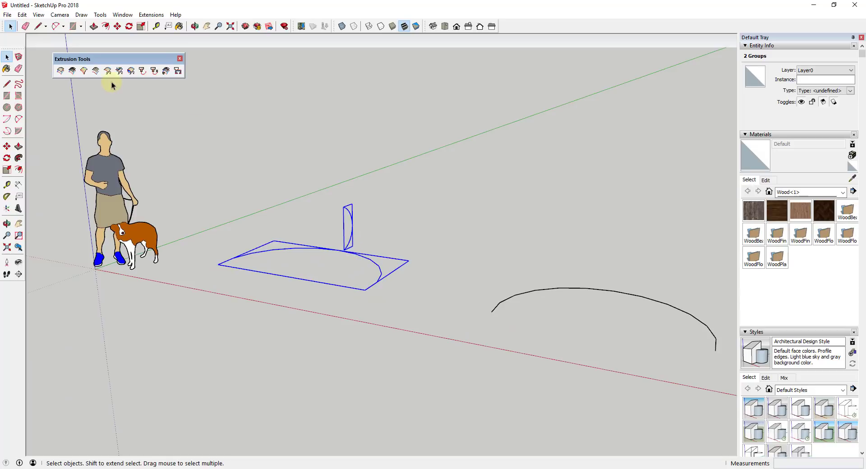
left_click(96, 74)
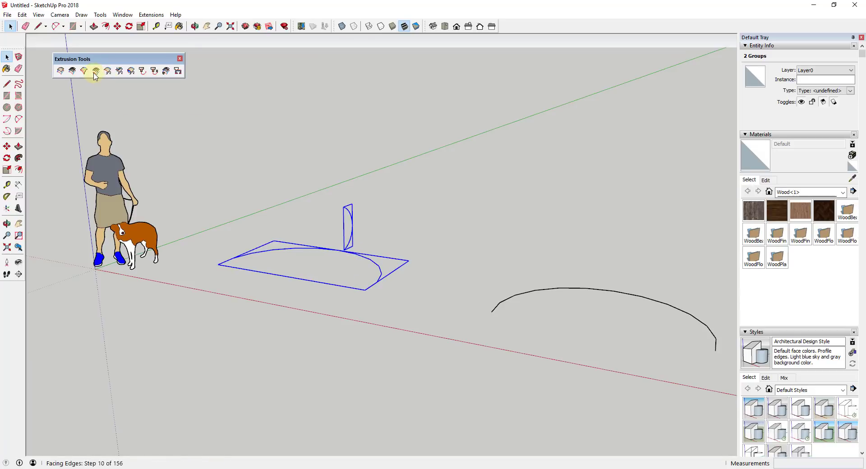
Step: Answer Yes to Orient Faces and No to reversing, intersecting, triangulating and erasing originals
left_click(416, 262)
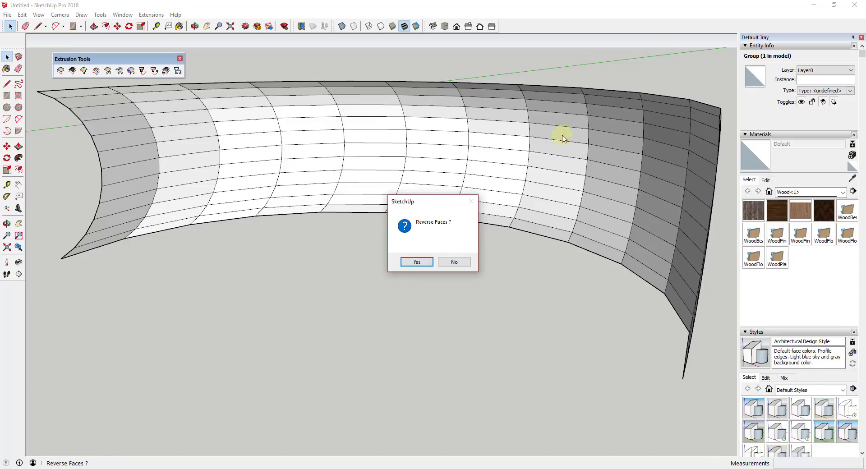
left_click(455, 263)
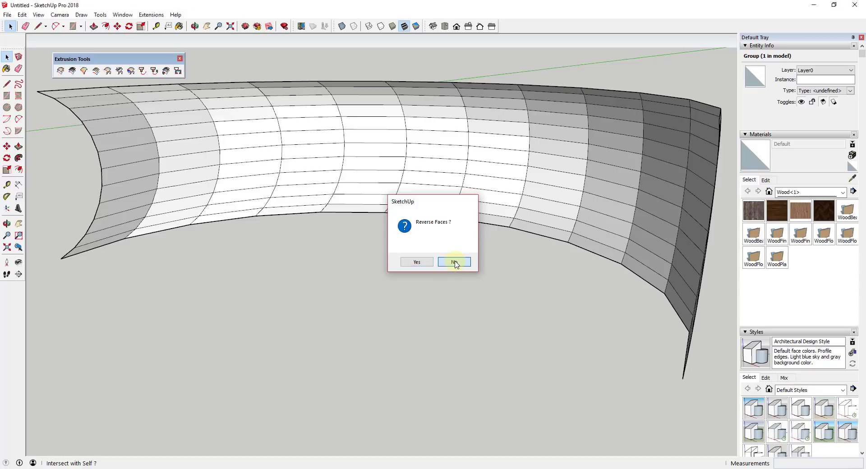
left_click(483, 261)
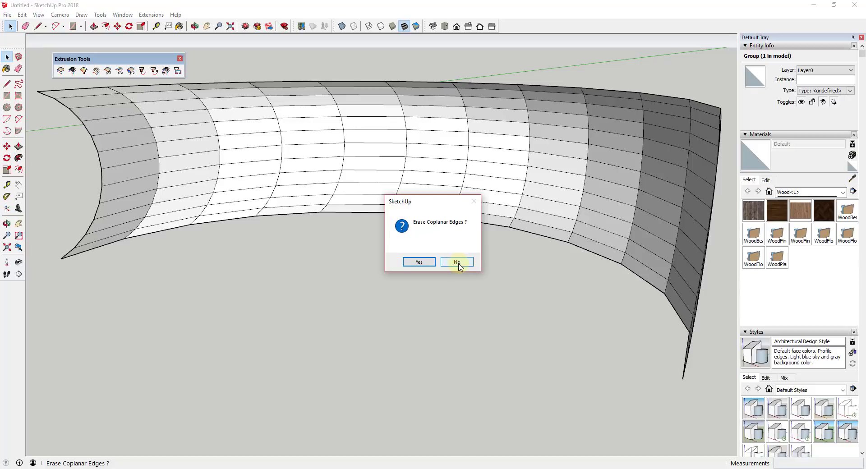
left_click(458, 266)
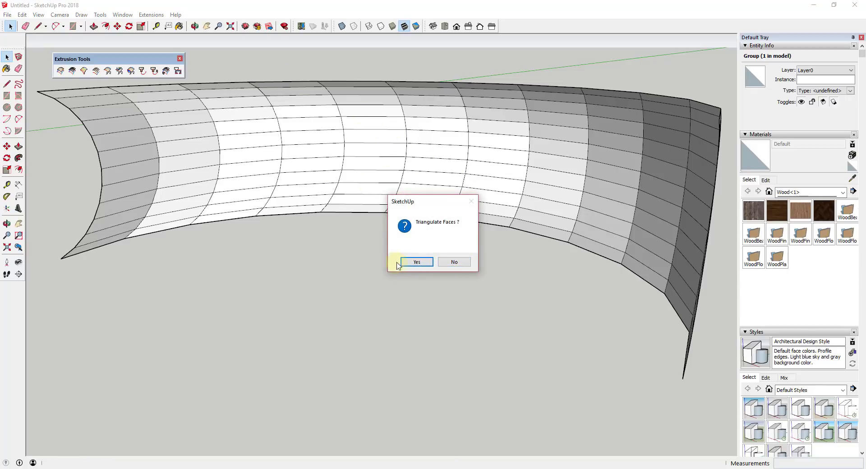
left_click(455, 263)
left_click(457, 266)
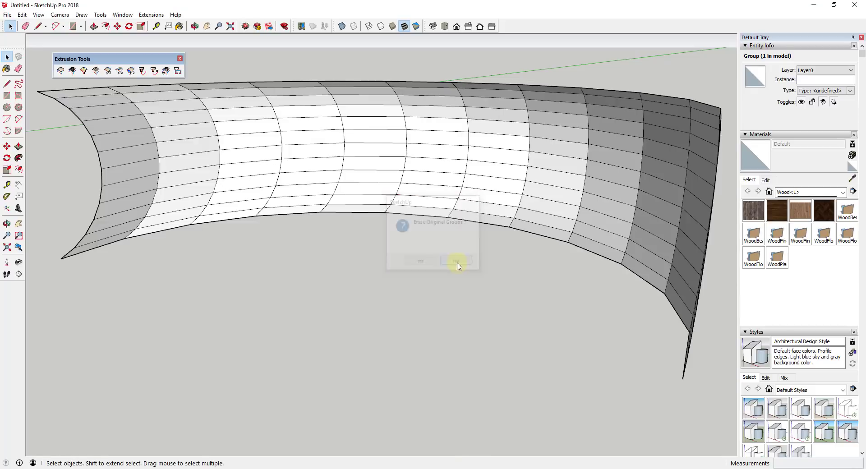
scroll(478, 230, "down", 5)
middle_click_drag(469, 197, 347, 203)
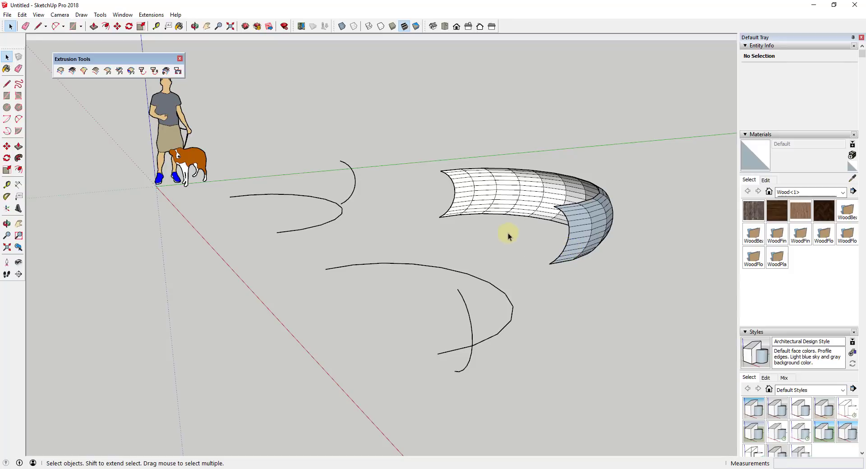
Step: Move the swept surface group to the left, off its source curves
middle_click_drag(507, 234, 411, 254)
scroll(323, 216, "down", 1)
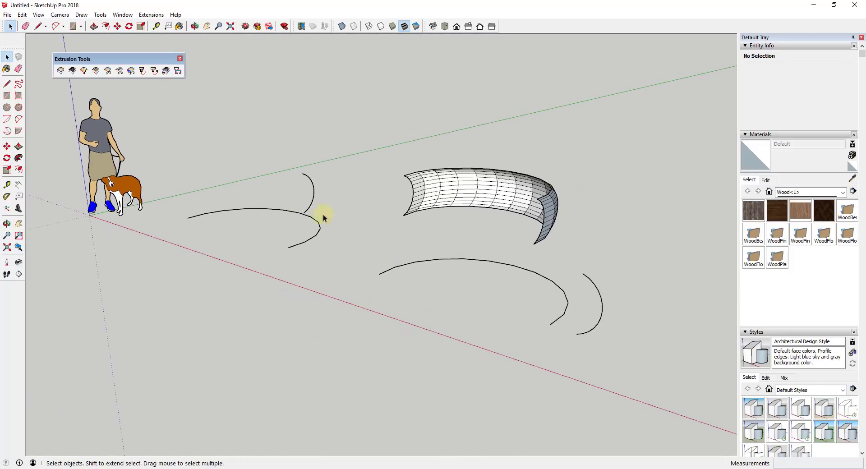
scroll(298, 196, "up", 5)
scroll(313, 223, "down", 1)
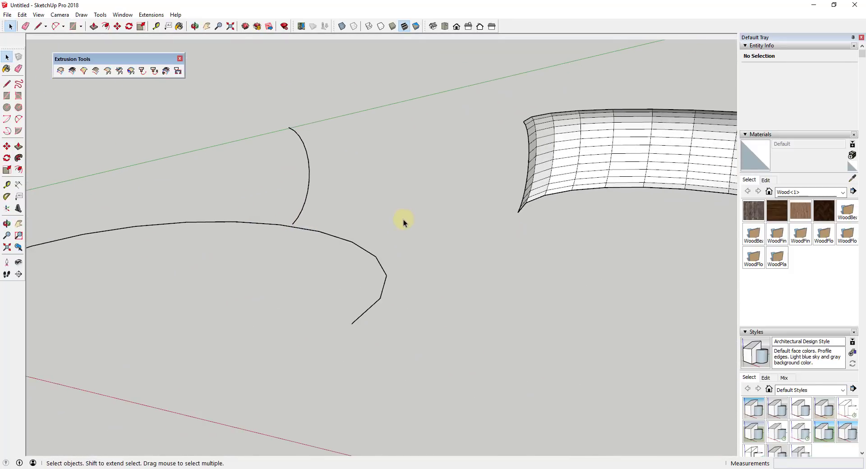
scroll(296, 231, "down", 6)
scroll(311, 224, "up", 1)
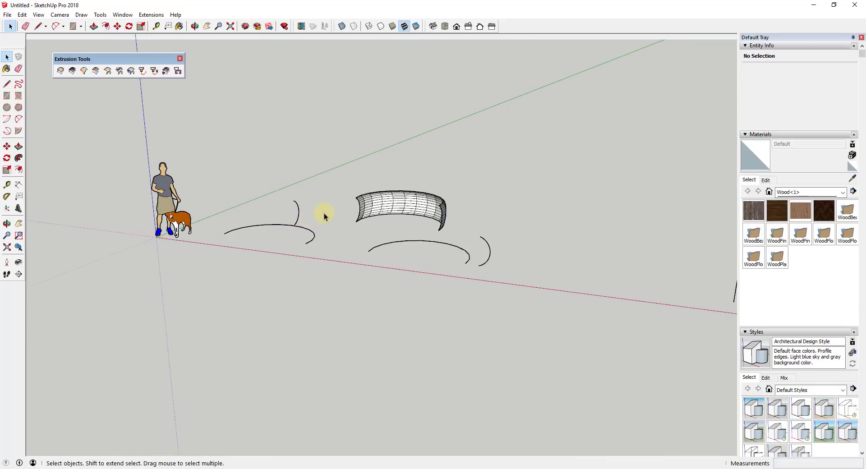
scroll(442, 215, "up", 4)
left_click(443, 211)
key("m")
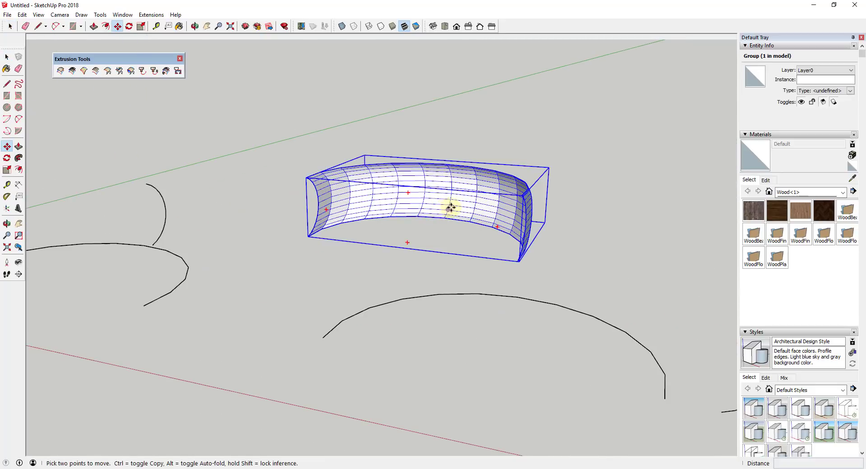
left_click(445, 212)
scroll(410, 218, "down", 1)
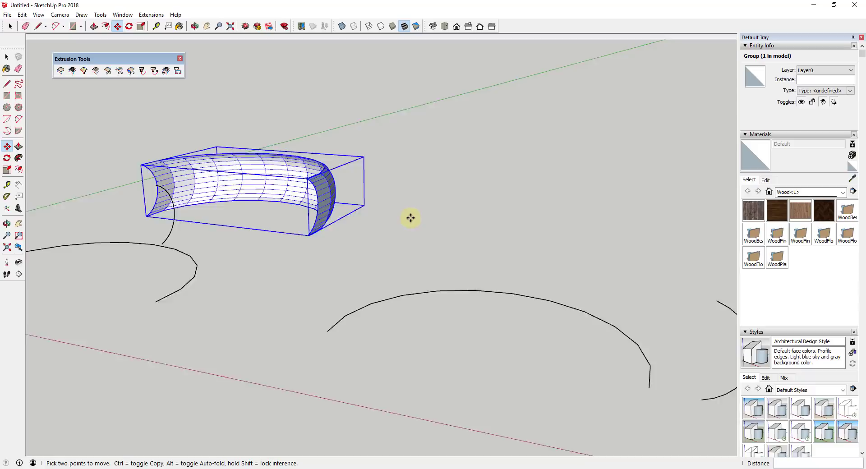
Step: Erase the two right-hand arcs with the Eraser
scroll(422, 236, "down", 3)
middle_click_drag(421, 236, 565, 230)
key("space")
key("e")
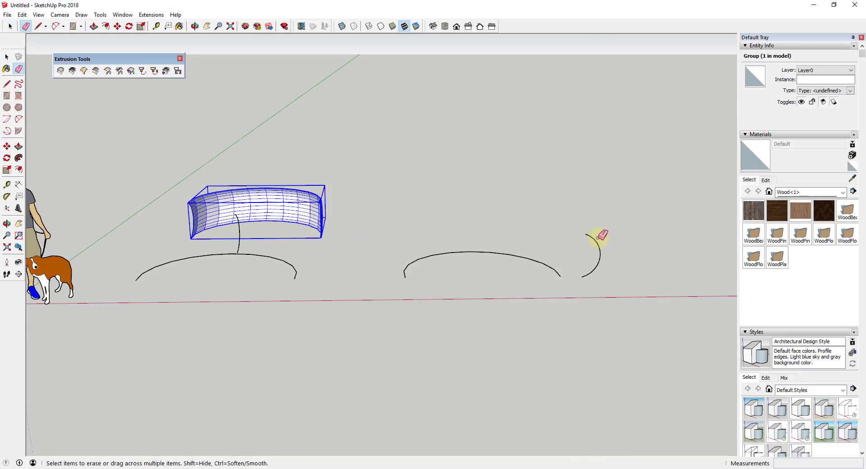
mouse_move(595, 238)
left_mouse_down()
mouse_move(509, 253)
mouse_move(497, 264)
left_mouse_up()
key("space")
middle_click_drag(522, 275, 506, 274)
Step: Draw a wide arc and a half-circle arc joined end to end, then select both
key("a")
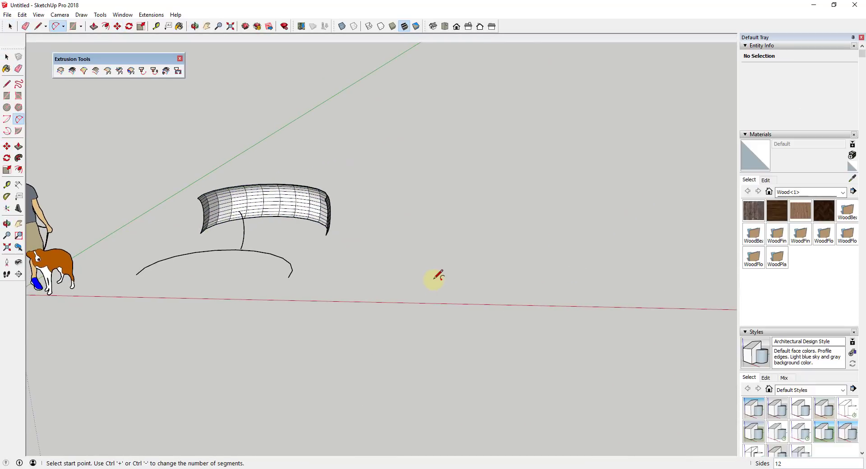
left_click(432, 279)
left_click(558, 280)
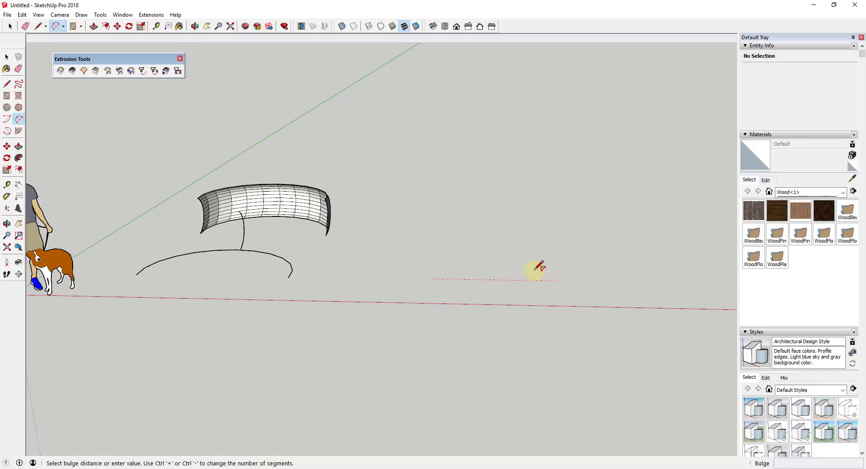
left_click(511, 260)
key("space")
key("a")
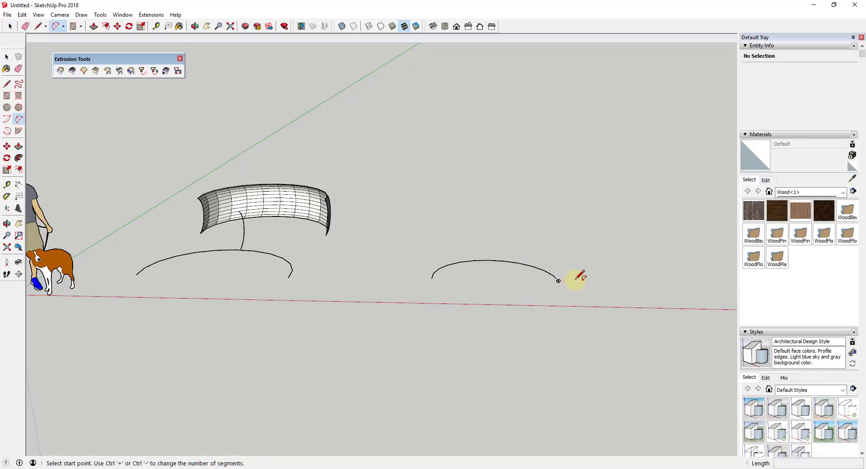
left_click(559, 280)
left_click(579, 241)
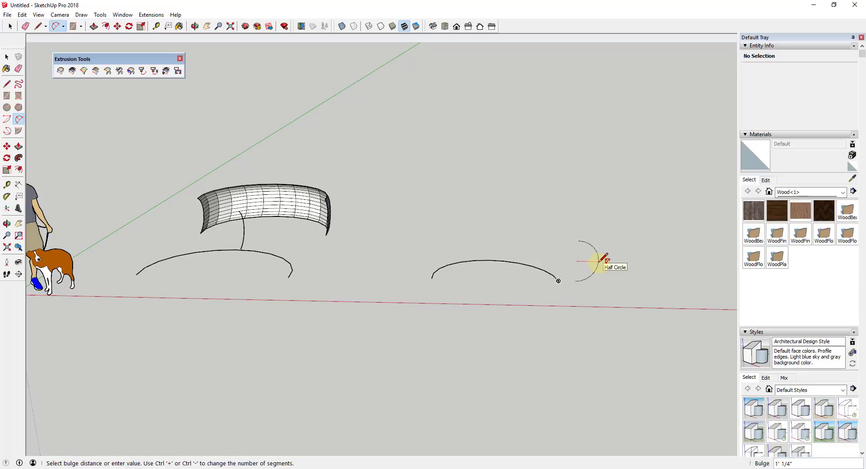
left_click(600, 263)
key("space")
left_click_drag(618, 224, 421, 292)
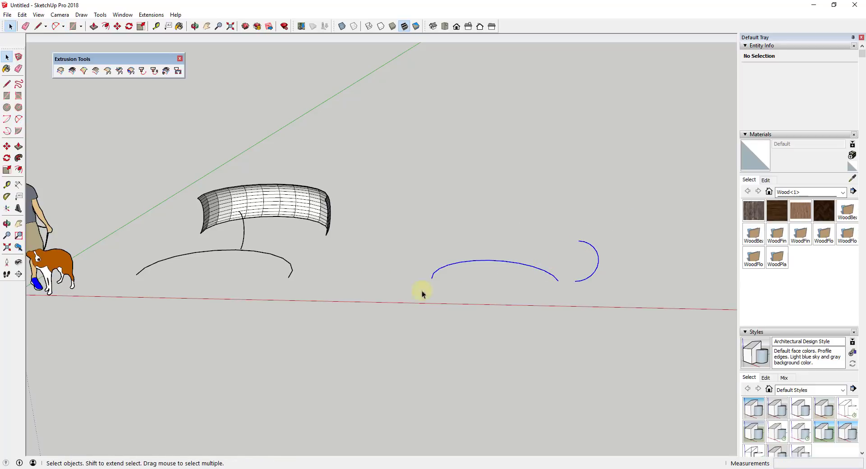
Step: Run the extrusion on the loose arcs and dismiss the profile-then-path warning
left_click(95, 71)
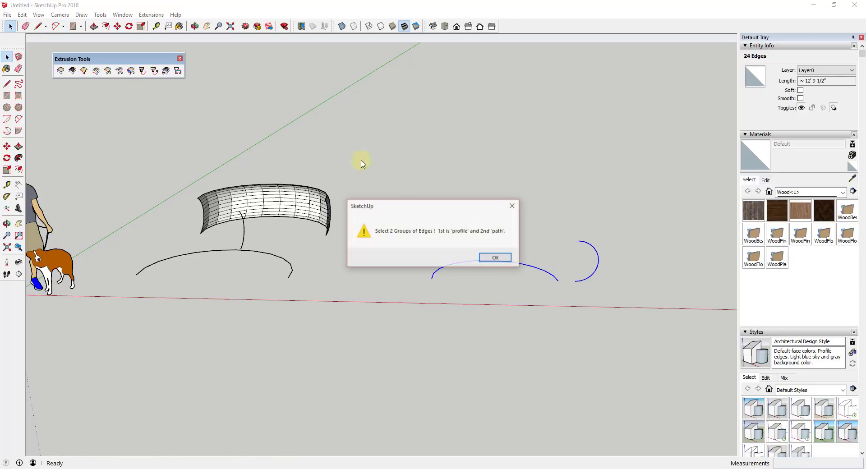
left_click(494, 257)
scroll(627, 274, "up", 3)
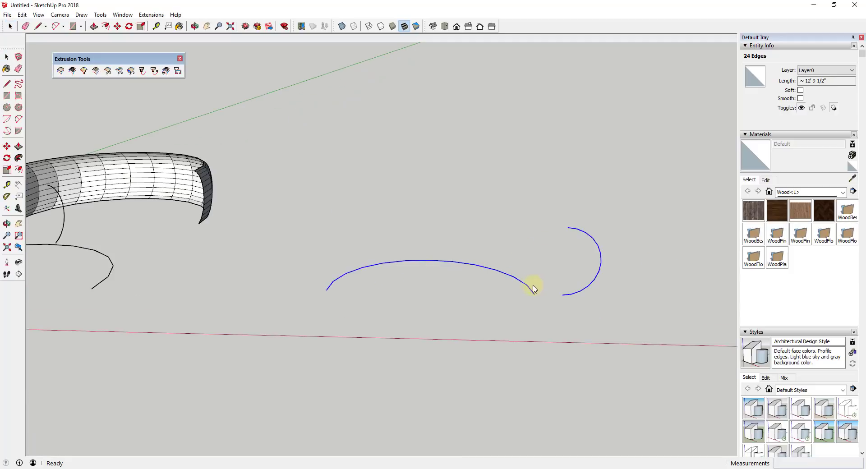
key("space")
Step: Explode the long arc into edges and make its edges a group
left_click(510, 279)
right_click(509, 279)
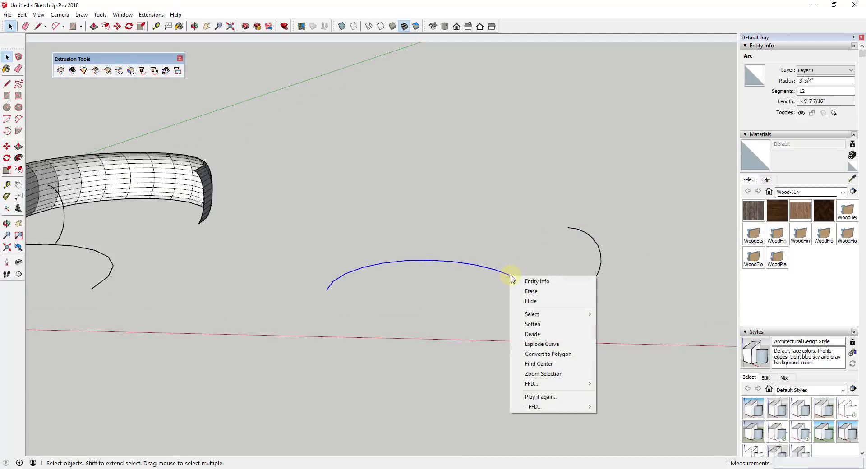
left_click(547, 346)
left_click(513, 276)
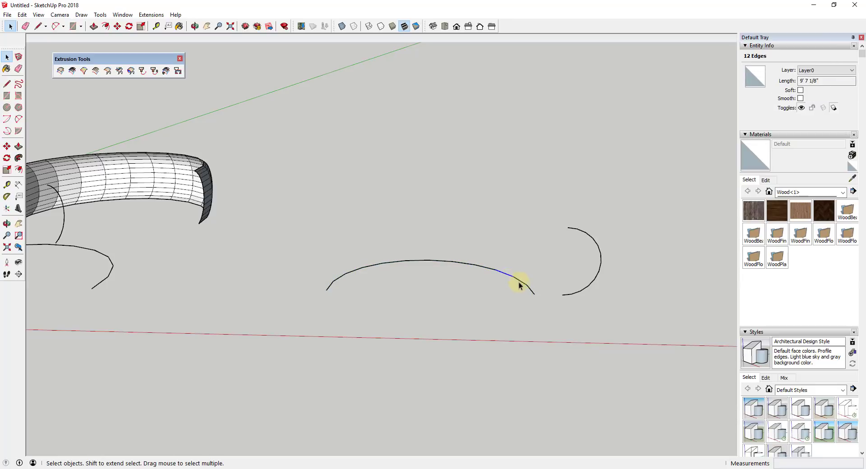
triple_click(521, 284)
right_click(420, 272)
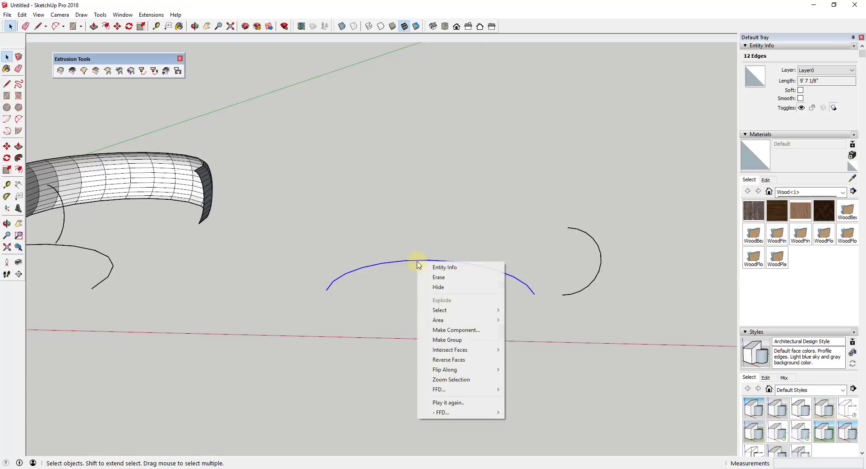
left_click(464, 339)
Step: Explode the half-circle arc into edges and make its edges a group
right_click(601, 268)
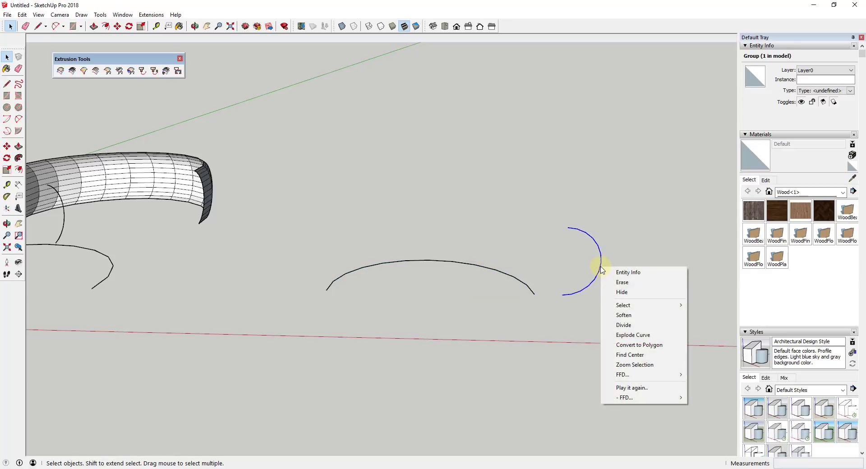
left_click(619, 335)
left_click(602, 263)
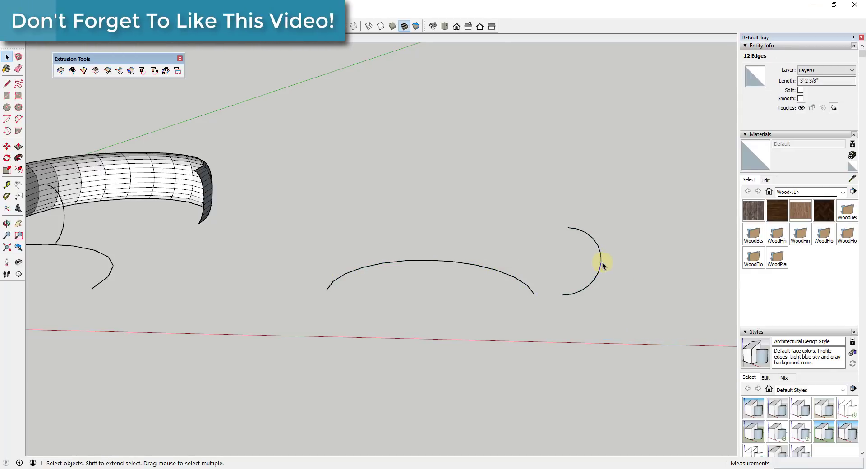
triple_click(602, 260)
right_click(602, 259)
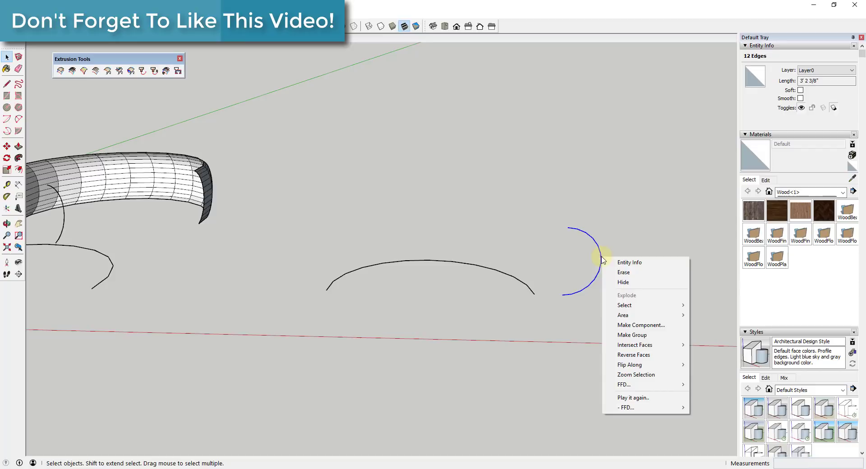
left_click(632, 335)
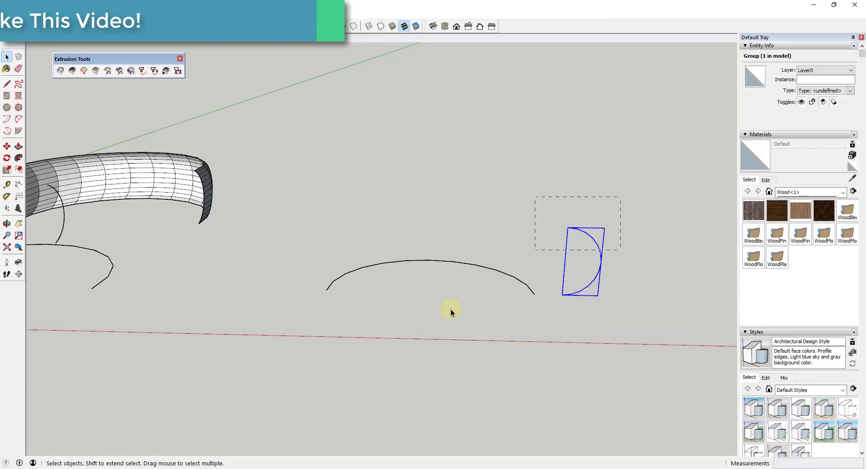
Step: Skin a surface between both arc groups, answering Yes to orient and reverse faces
left_click(429, 260, "ctrl")
left_click(96, 71)
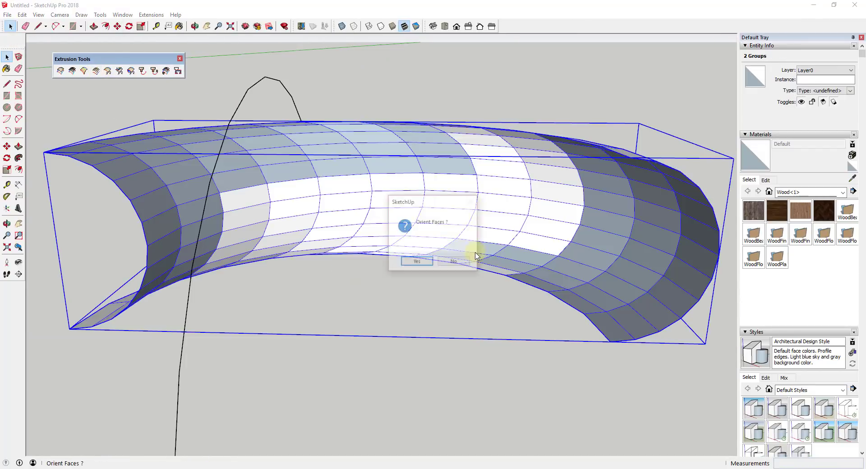
left_click(414, 261)
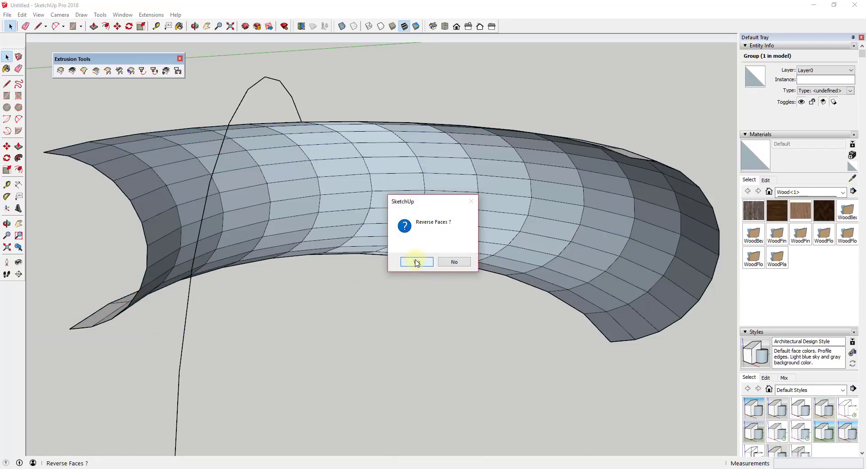
left_click(420, 264)
left_click(480, 260)
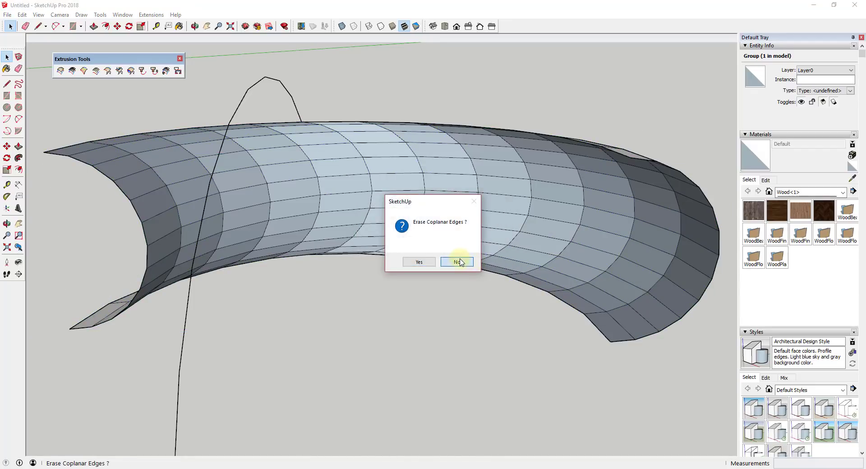
left_click(456, 262)
left_click(455, 262)
left_click(457, 262)
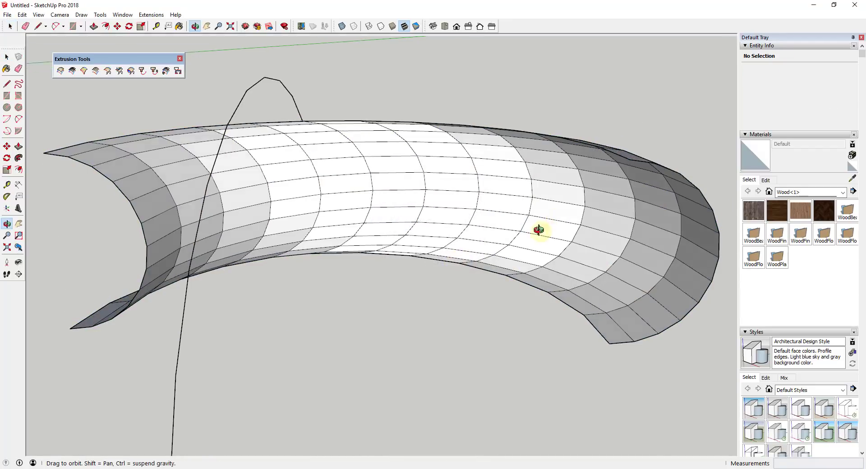
Step: Move the new curved surface group beside its arcs
middle_click_drag(540, 231, 419, 206)
scroll(451, 210, "down", 10)
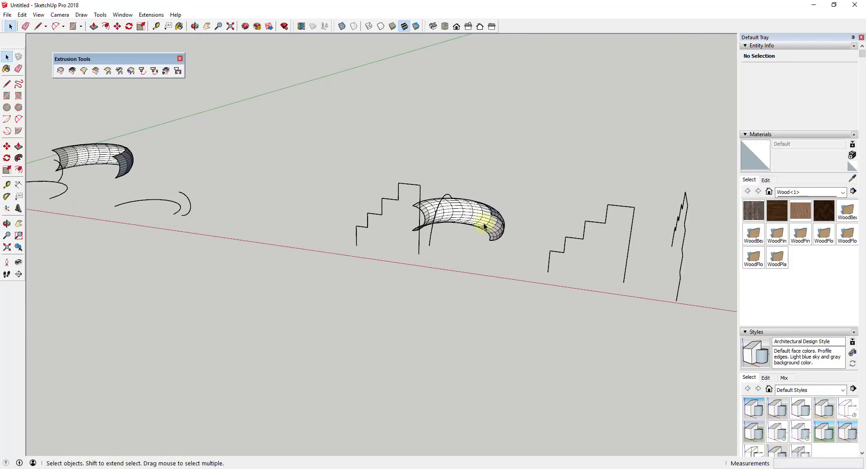
left_click(482, 221)
key("m")
left_click(465, 219)
left_click(275, 202)
key("space")
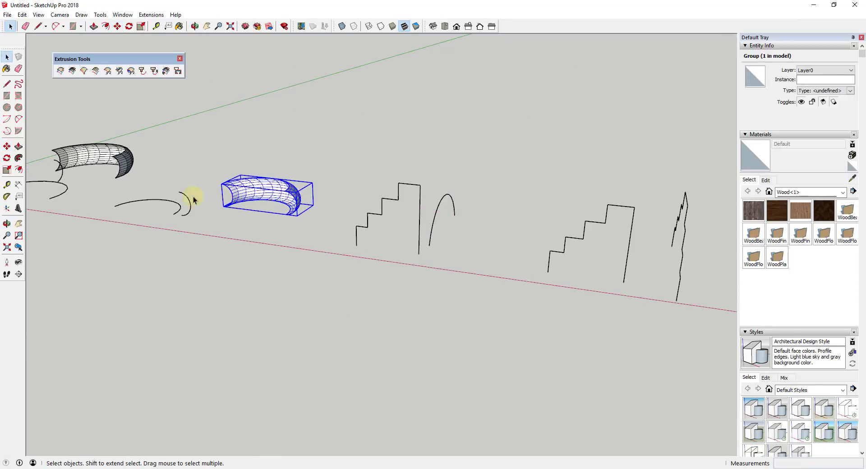
scroll(271, 195, "up", 5)
Step: Orbit and zoom around the curved half-pipe to inspect it from several angles
middle_click_drag(299, 190, 420, 234)
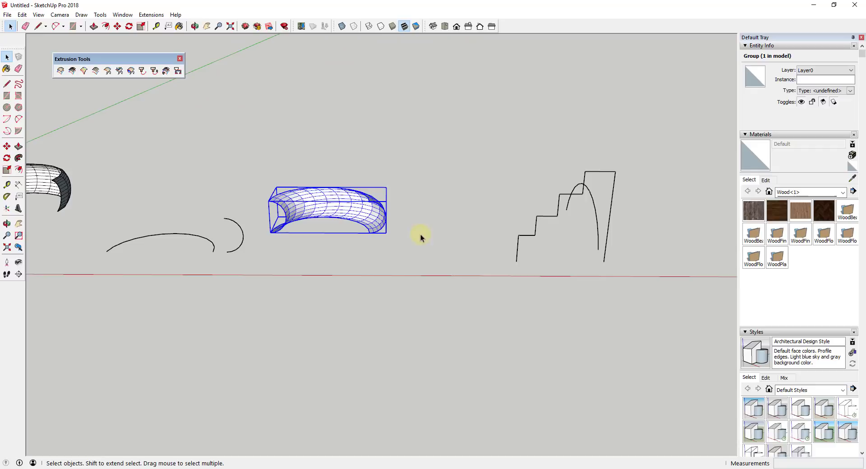
middle_click_drag(532, 220, 447, 209)
scroll(342, 223, "up", 3)
scroll(447, 209, "down", 2)
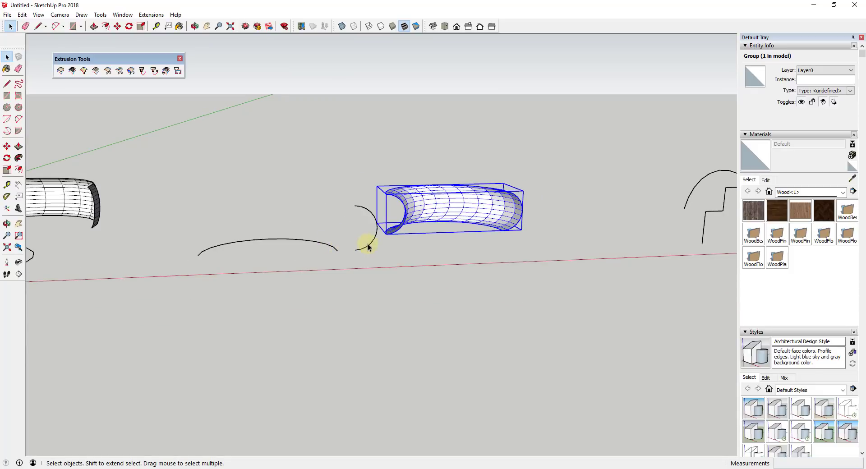
middle_click_drag(368, 247, 283, 134)
scroll(93, 225, "up", 4)
scroll(441, 88, "up", 3)
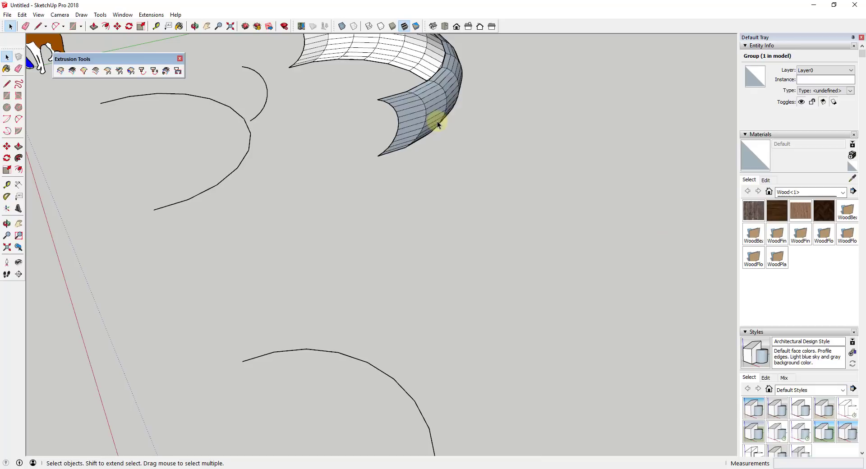
scroll(316, 58, "down", 5)
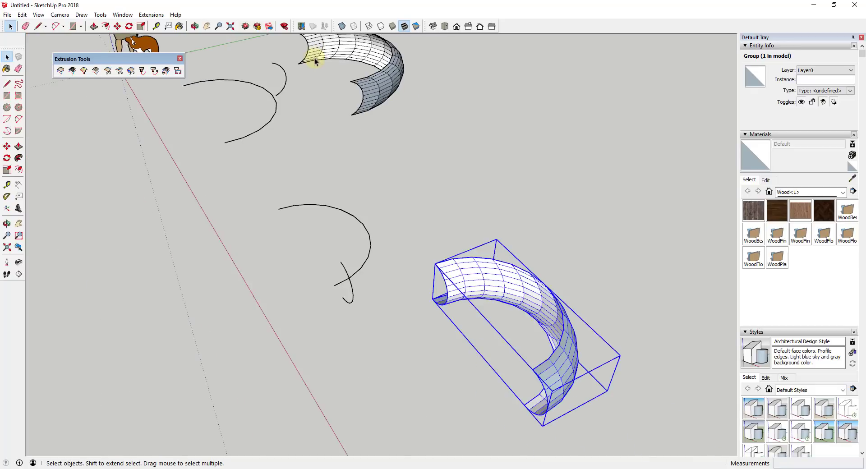
mouse_move(319, 74)
middle_mouse_down()
mouse_move(434, 28)
mouse_move(483, 219)
mouse_move(526, 141)
mouse_move(381, 214)
middle_mouse_up()
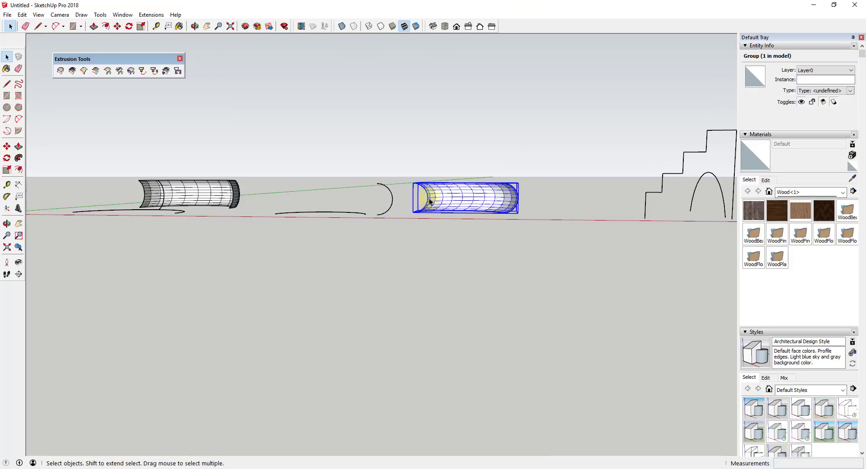
middle_click_drag(522, 212, 520, 245)
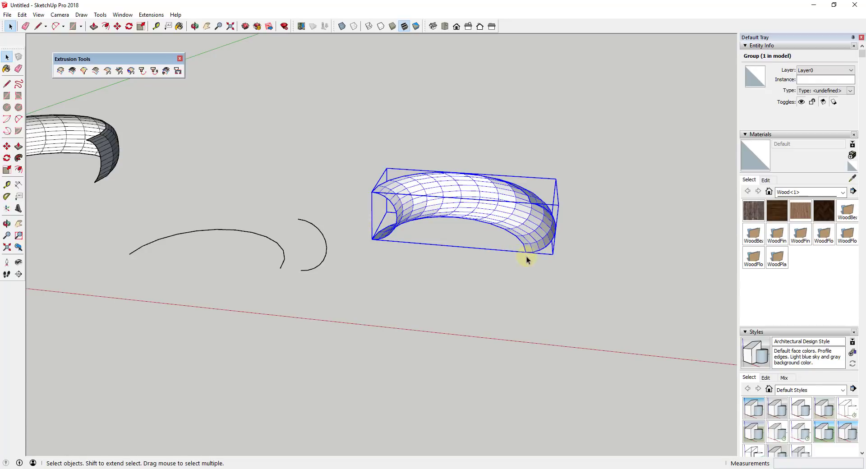
middle_click_drag(525, 262, 547, 122)
scroll(594, 141, "up", 5)
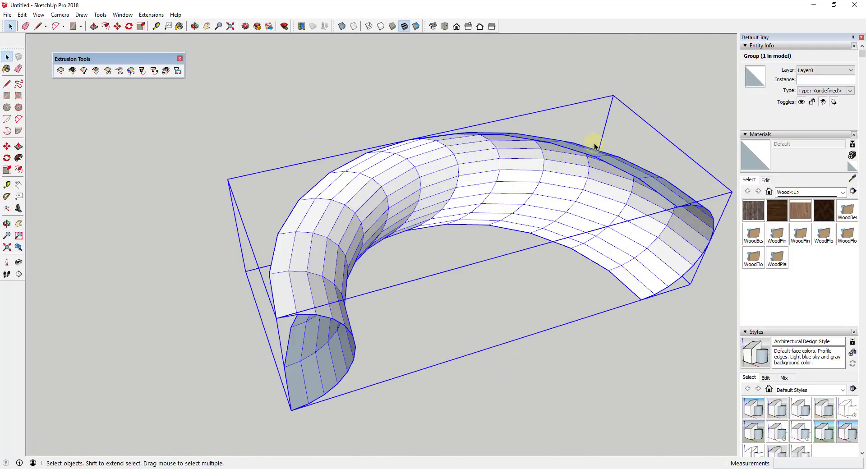
middle_click_drag(594, 141, 429, 197)
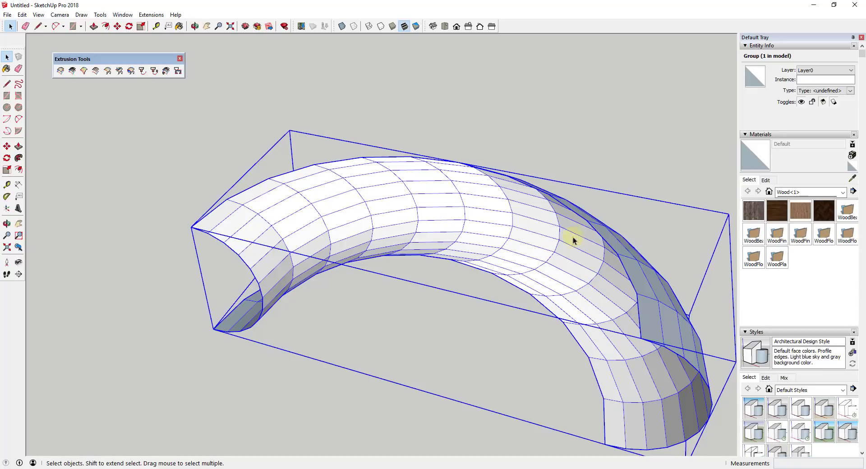
middle_click_drag(491, 204, 228, 217)
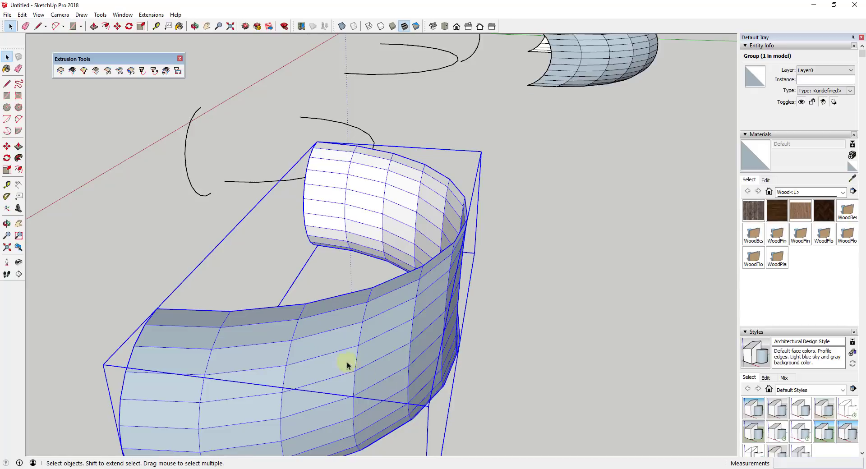
middle_click_drag(348, 362, 659, 305)
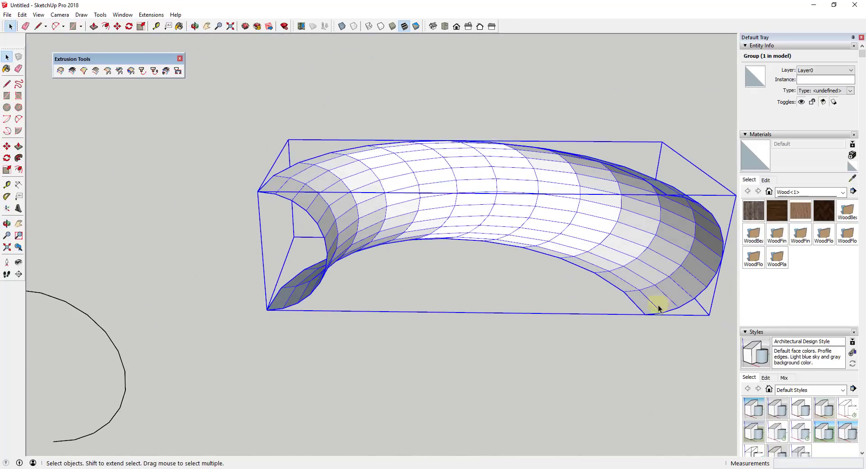
scroll(289, 293, "down", 5)
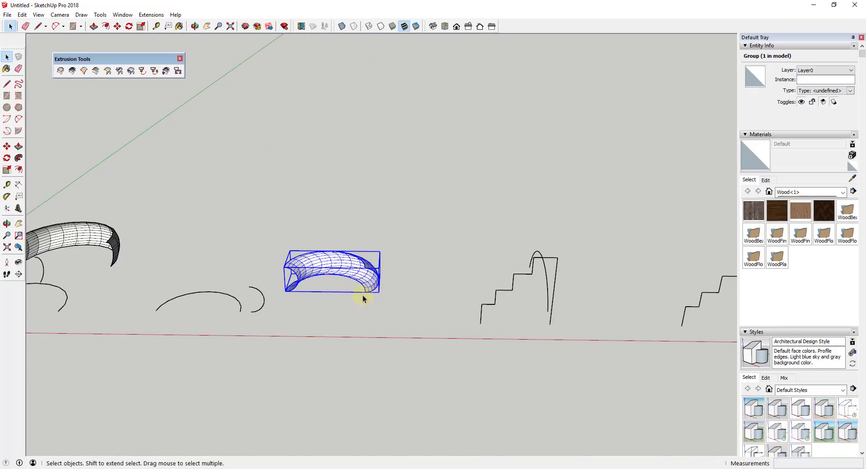
Step: Turn the view toward the staircase profile and arch curve
middle_click_drag(363, 298, 528, 232)
scroll(565, 301, "up", 3)
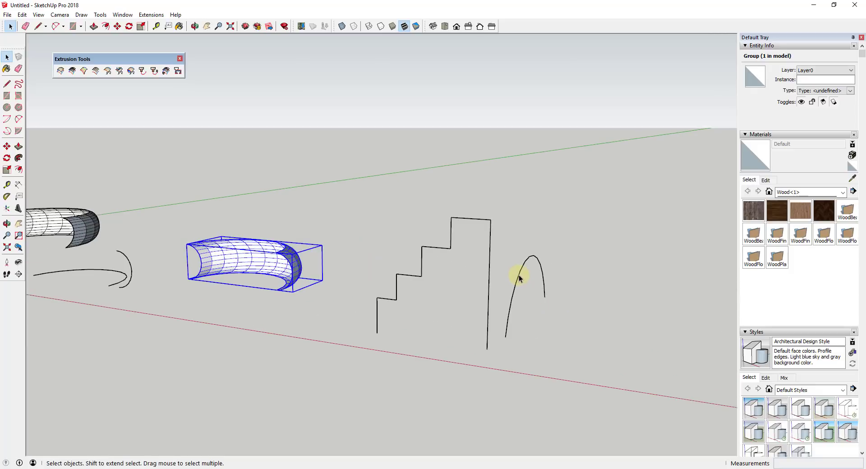
middle_click_drag(530, 284, 478, 296)
scroll(479, 223, "up", 2)
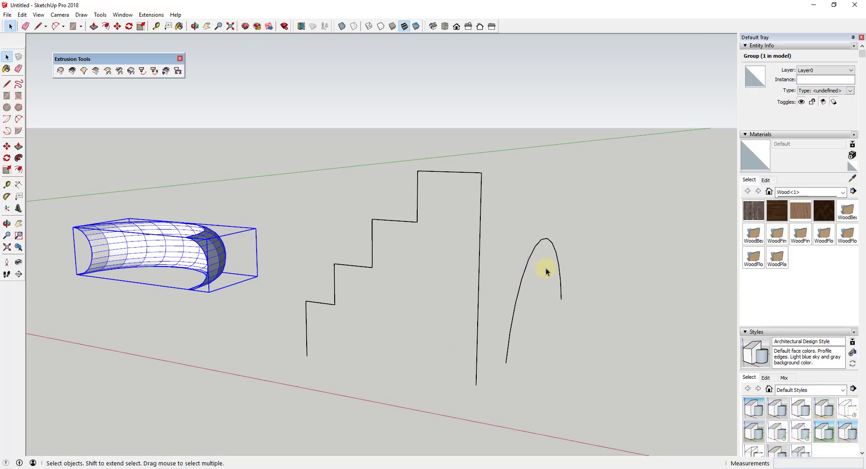
Step: Extrude the stair profile along the tall arch, answering No to all face prompts
left_click(480, 267)
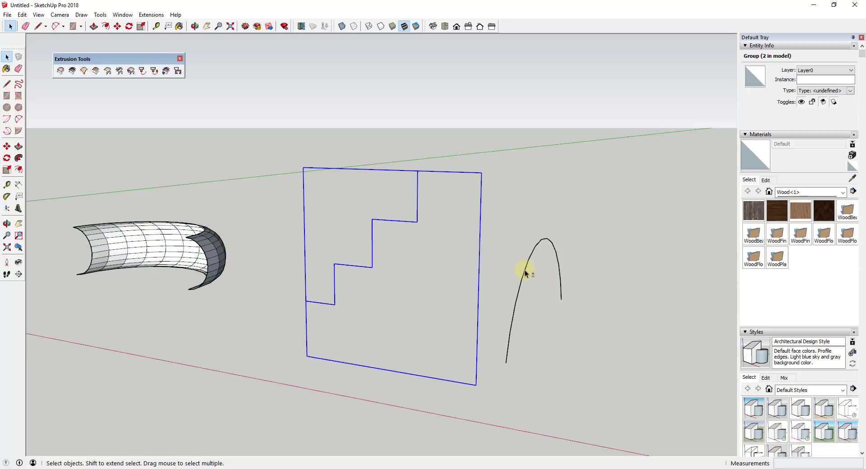
left_click(525, 273, "shift")
left_click(96, 71)
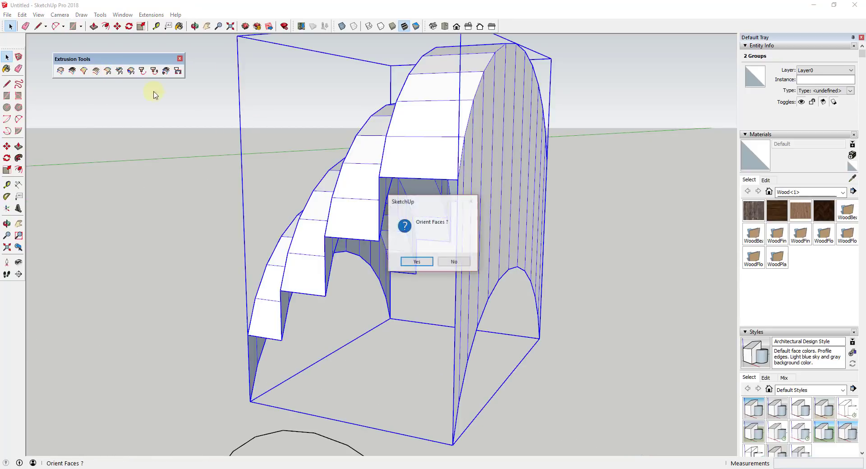
left_click(453, 262)
left_click(452, 263)
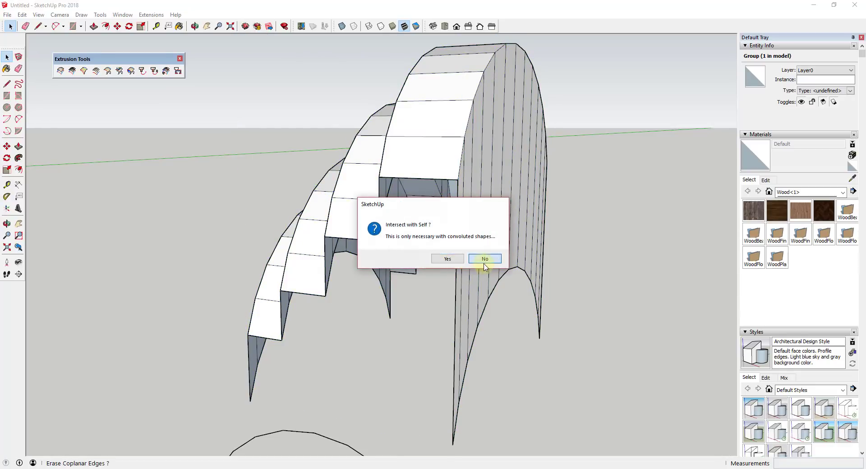
left_click(484, 266)
left_click(461, 264)
left_click(460, 264)
left_click(461, 264)
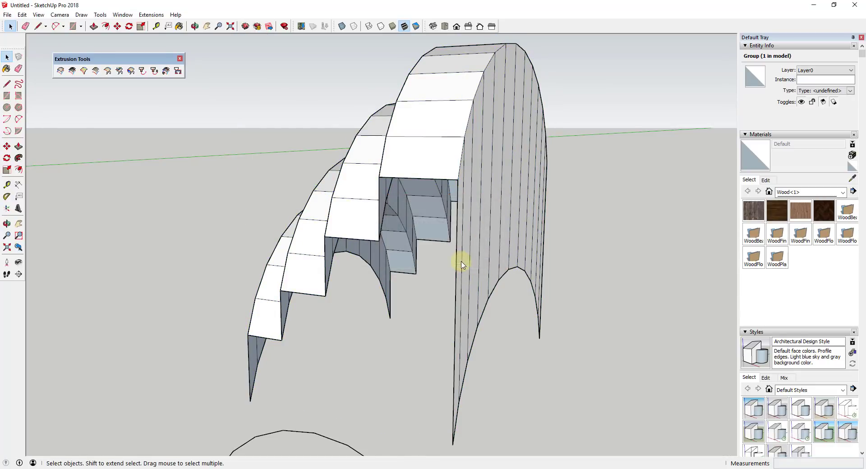
Step: Zoom out and select the new arched staircase group
scroll(461, 264, "down", 5)
mouse_move(414, 226)
middle_mouse_down()
mouse_move(346, 226)
mouse_move(650, 205)
mouse_move(440, 216)
middle_mouse_up()
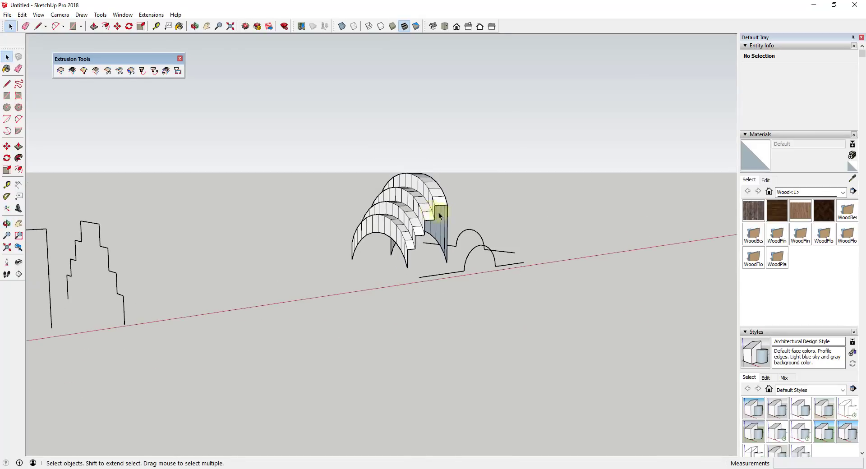
left_click(440, 216)
Step: Move the arched staircase group to the left and orbit to view it from the front
key("m")
scroll(412, 194, "down", 3)
left_click(412, 194)
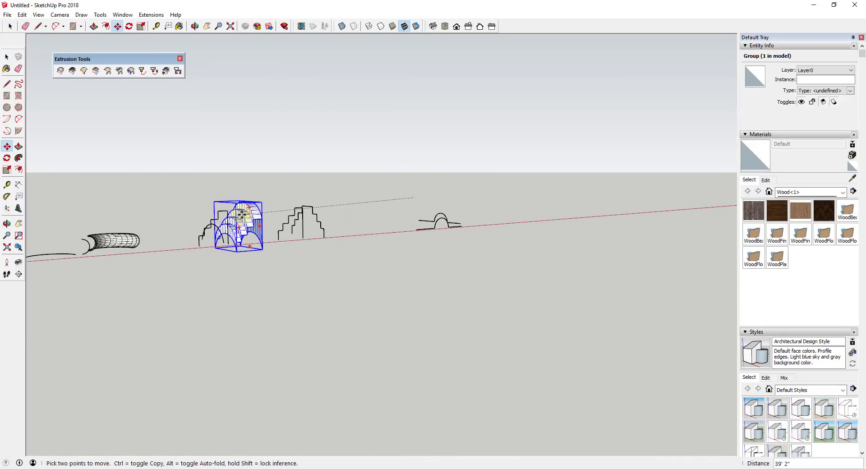
left_click(239, 212)
scroll(244, 217, "up", 8)
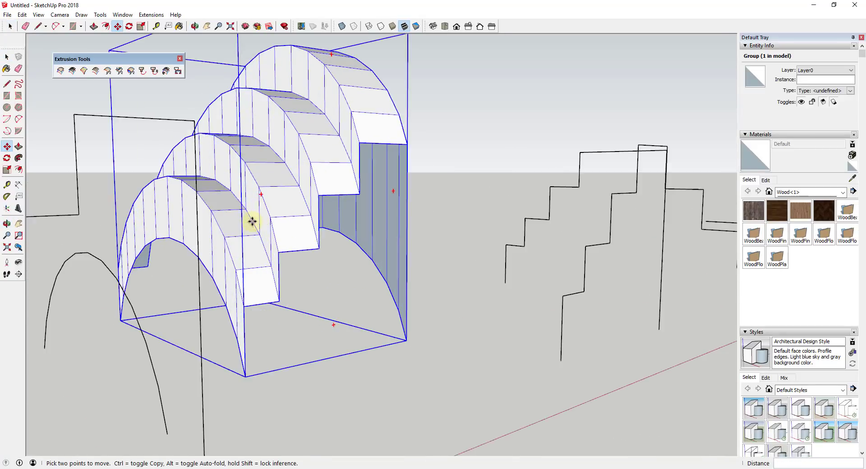
mouse_move(252, 221)
middle_mouse_down()
mouse_move(308, 233)
mouse_move(175, 299)
middle_mouse_up()
scroll(271, 231, "down", 4)
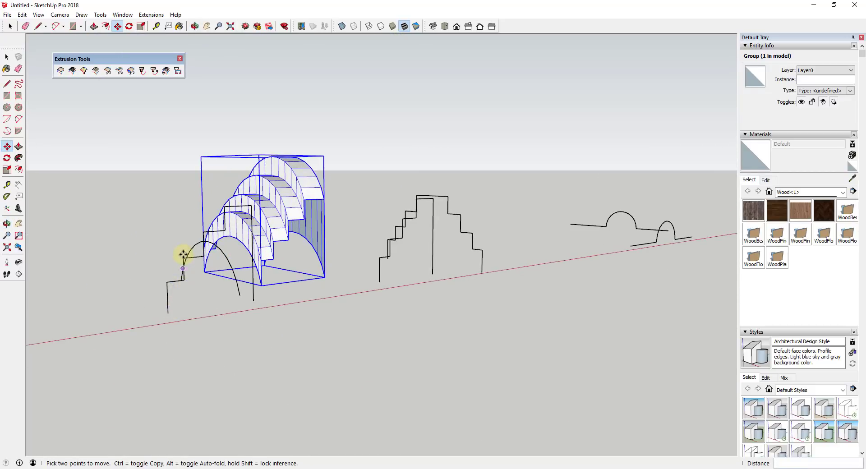
middle_click_drag(213, 251, 270, 212)
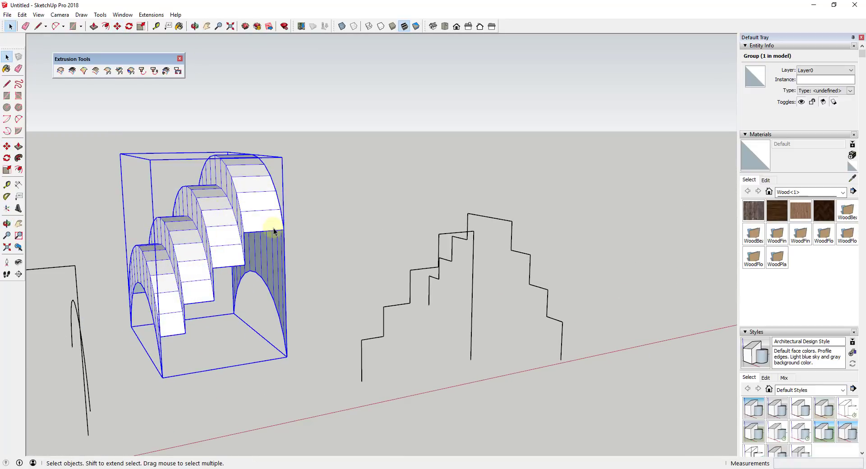
middle_click_drag(270, 236, 471, 278)
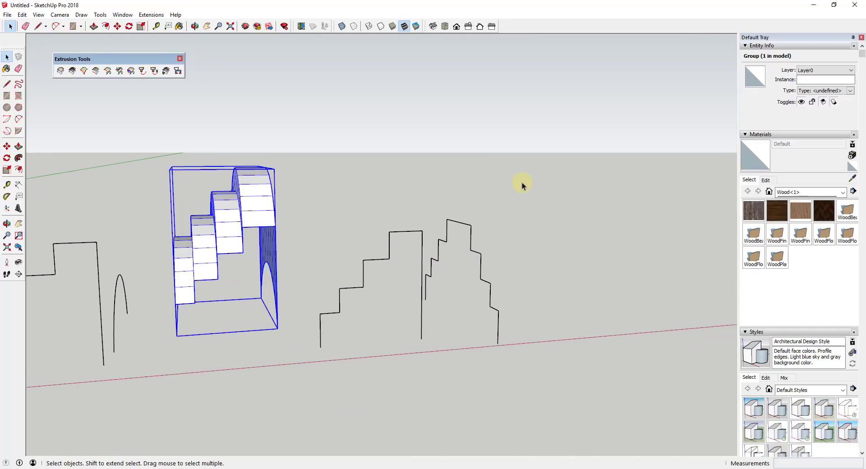
Step: Extrude one stepped profile along the other, answering Yes to Orient Faces only
left_click_drag(373, 277, 349, 268)
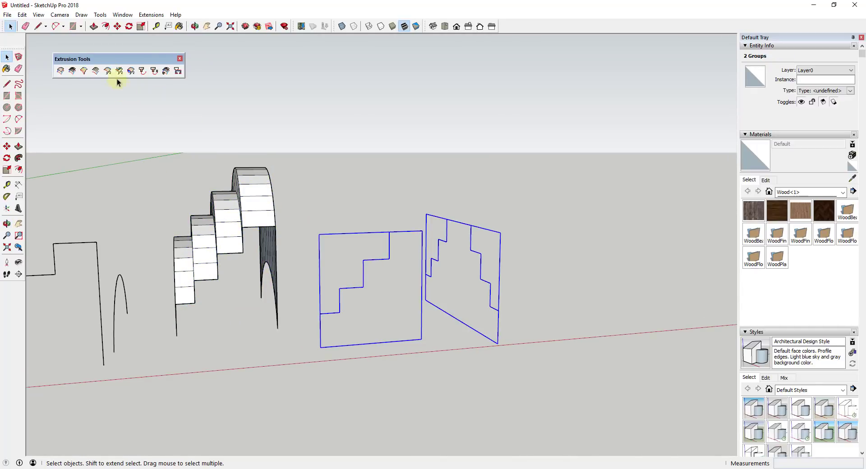
left_click(97, 71)
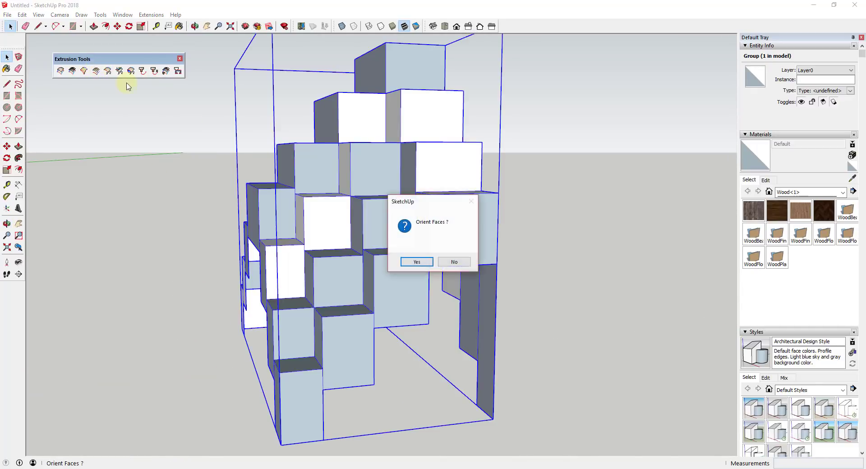
left_click(412, 263)
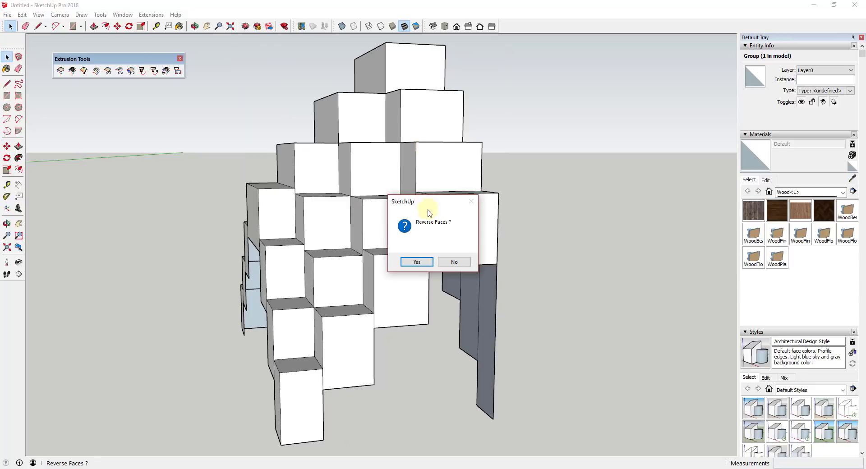
left_click(455, 262)
left_click(485, 260)
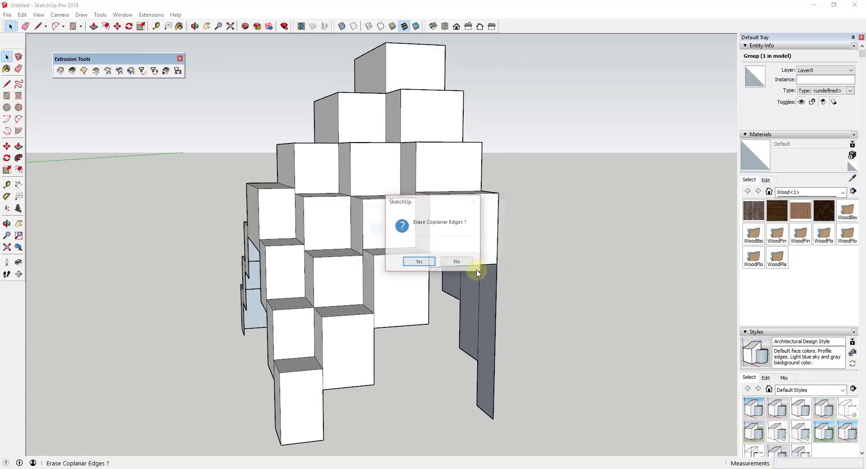
left_click(456, 262)
left_click(454, 262)
left_click(456, 262)
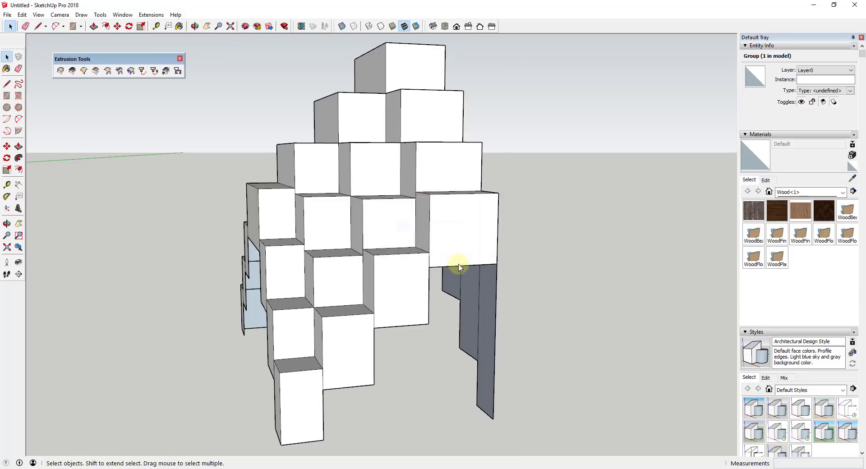
Step: Orbit around the new stepped-block mesh to inspect it
middle_click_drag(458, 265, 512, 238)
scroll(537, 225, "down", 3)
middle_click_drag(560, 215, 562, 282)
scroll(561, 276, "down", 3)
scroll(562, 276, "down", 1)
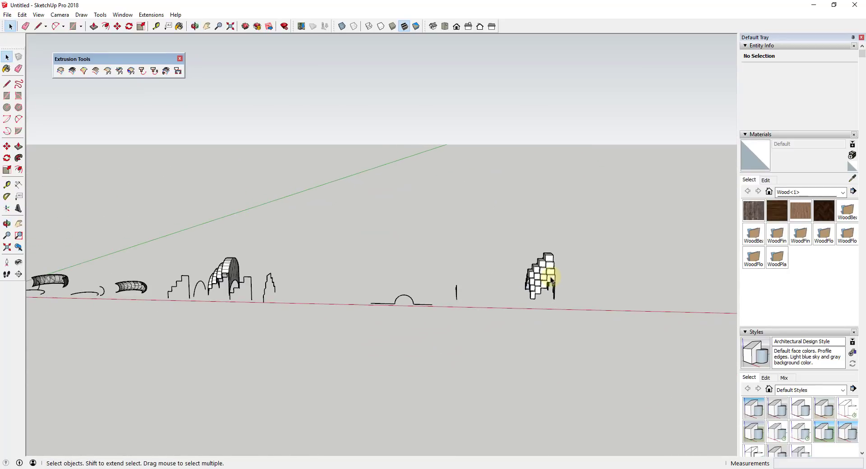
Step: Move the stepped-block group left beside the arches
left_click(549, 277)
key("m")
left_click(548, 274)
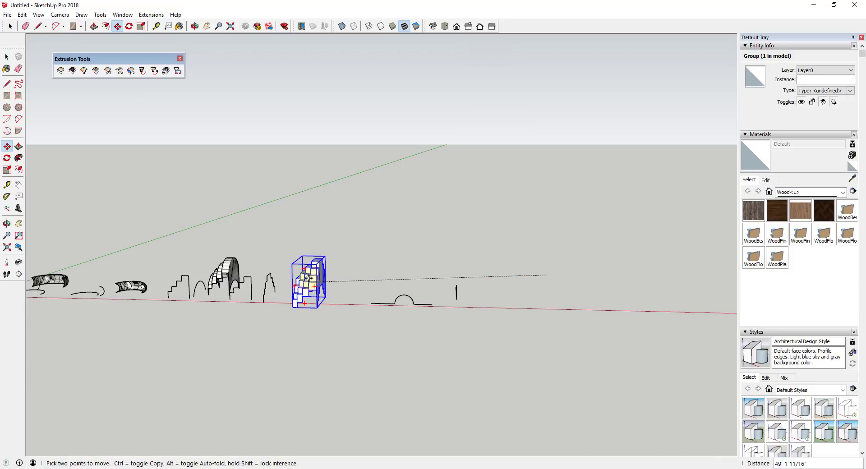
left_click(298, 273)
key("space")
scroll(402, 300, "up", 3)
middle_click_drag(500, 281, 504, 288)
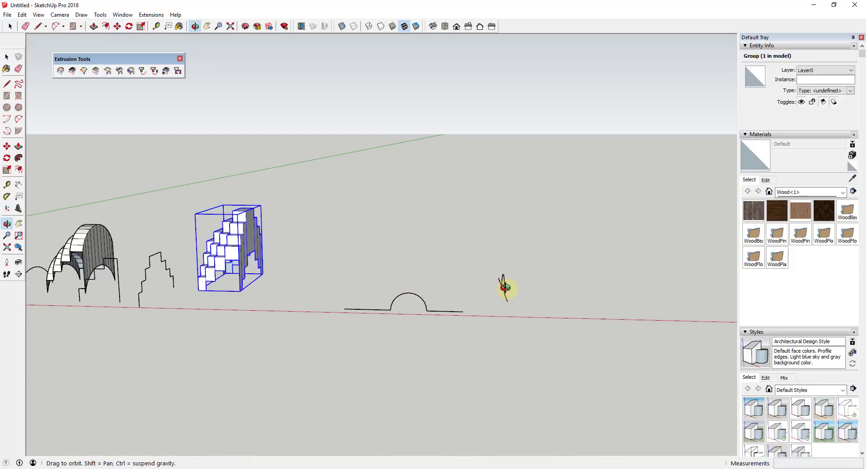
middle_click_drag(508, 358, 481, 417)
Step: Extrude the arch profile along the vertical line, orienting faces and declining reversal, self-intersection and triangulation
left_click_drag(546, 297, 372, 377)
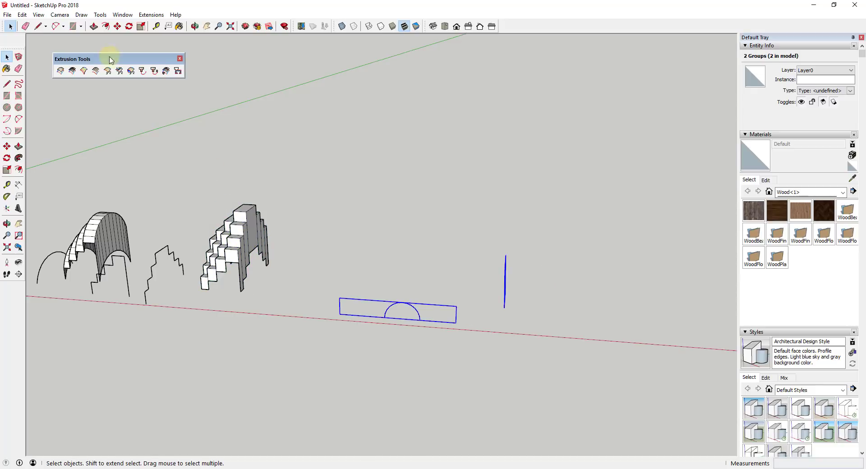
left_click(96, 71)
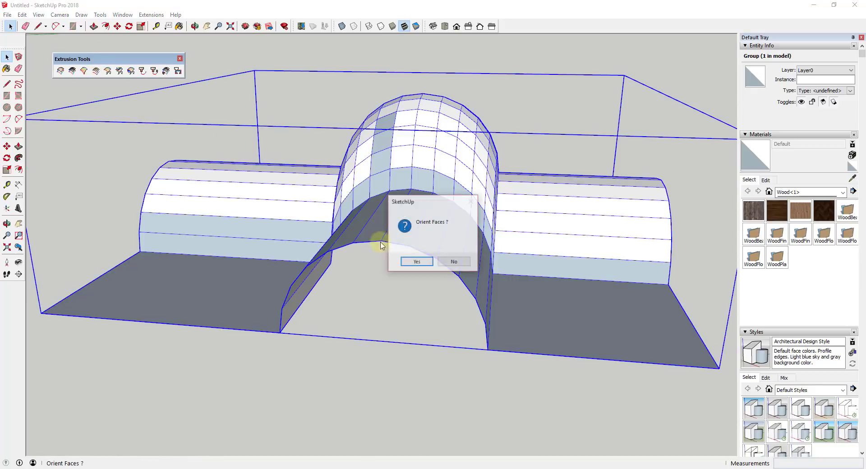
left_click(413, 261)
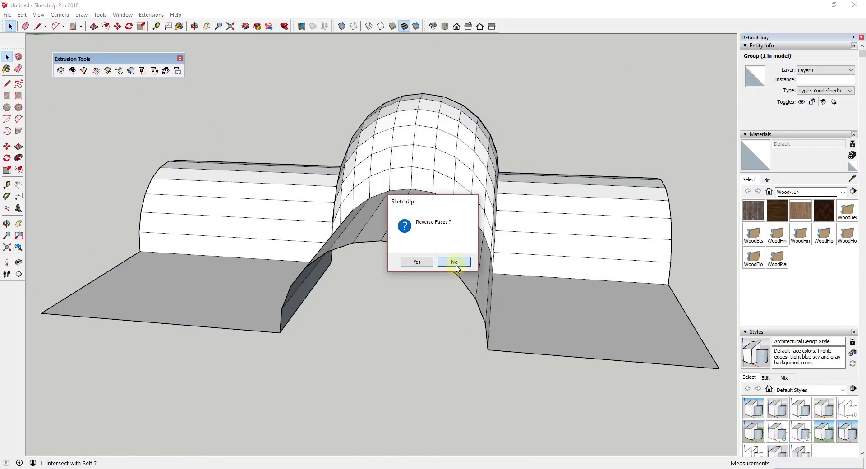
left_click(456, 263)
left_click(483, 260)
left_click(458, 260)
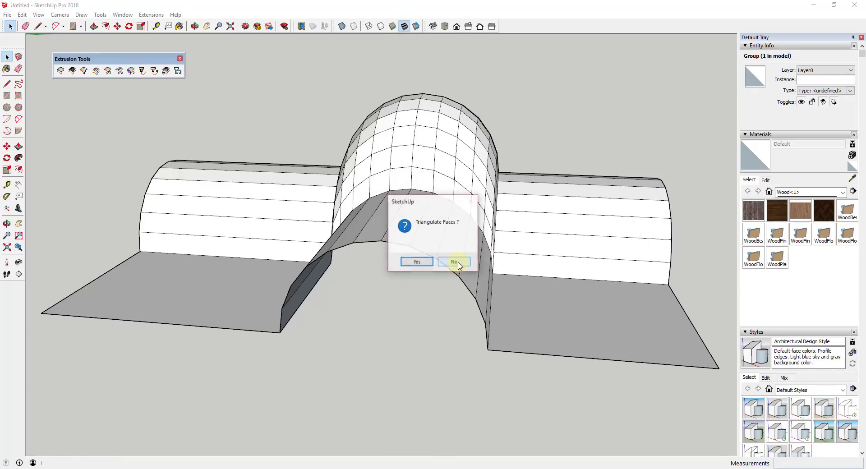
left_click(454, 260)
left_click(457, 261)
Step: Orbit and zoom around the new cross-vault to inspect it from a low side and from above
mouse_move(601, 178)
middle_mouse_down()
mouse_move(379, 270)
mouse_move(535, 235)
mouse_move(695, 282)
middle_mouse_up()
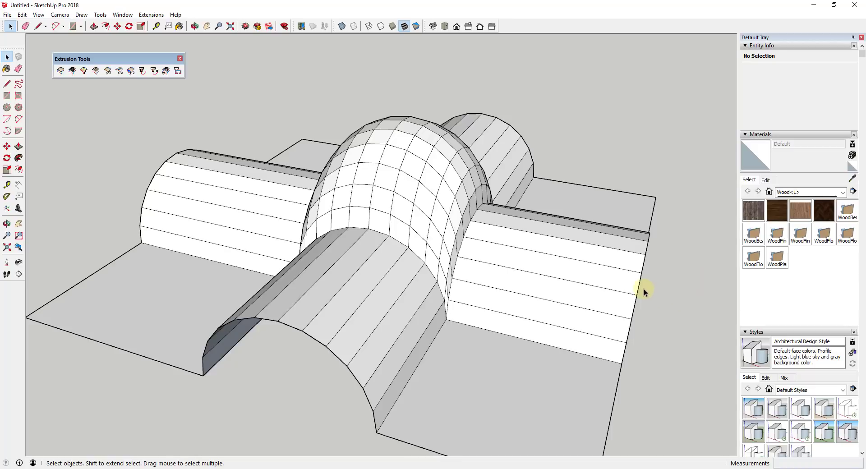
middle_click_drag(265, 223, 452, 210)
scroll(542, 234, "down", 3)
middle_click_drag(611, 253, 334, 226)
scroll(513, 309, "down", 4)
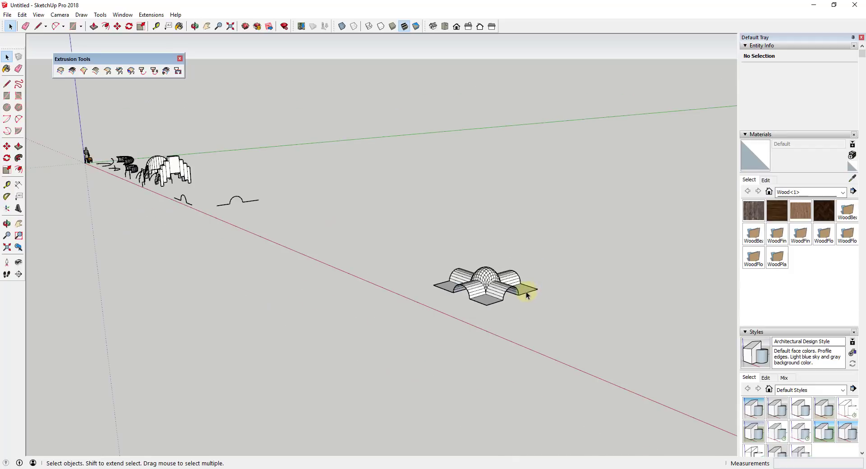
left_click(527, 296)
scroll(492, 163, "up", 5)
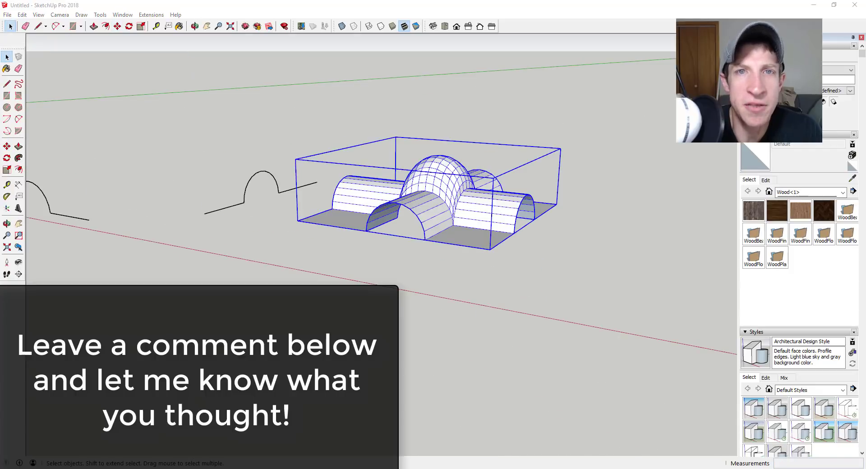